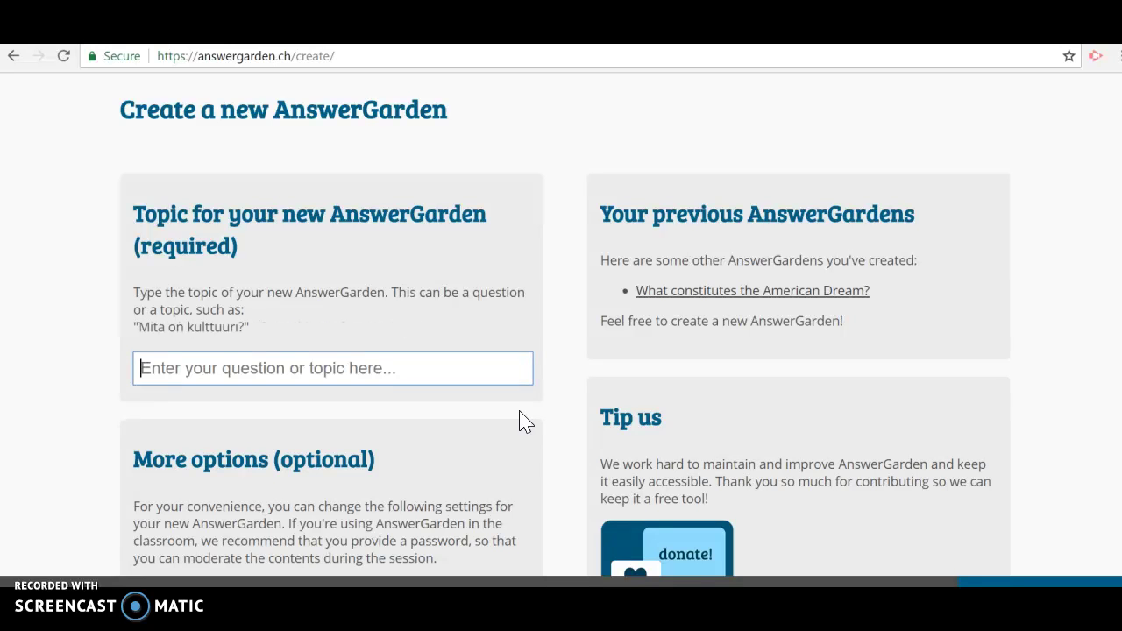
Compare the descriptions of the Brainstorm, Classroom, Moderator and Locked modes, ending with Classroom mode selected
{"action": "scroll", "coordinate": [525, 421], "scroll_direction": "down", "scroll_amount": 2}
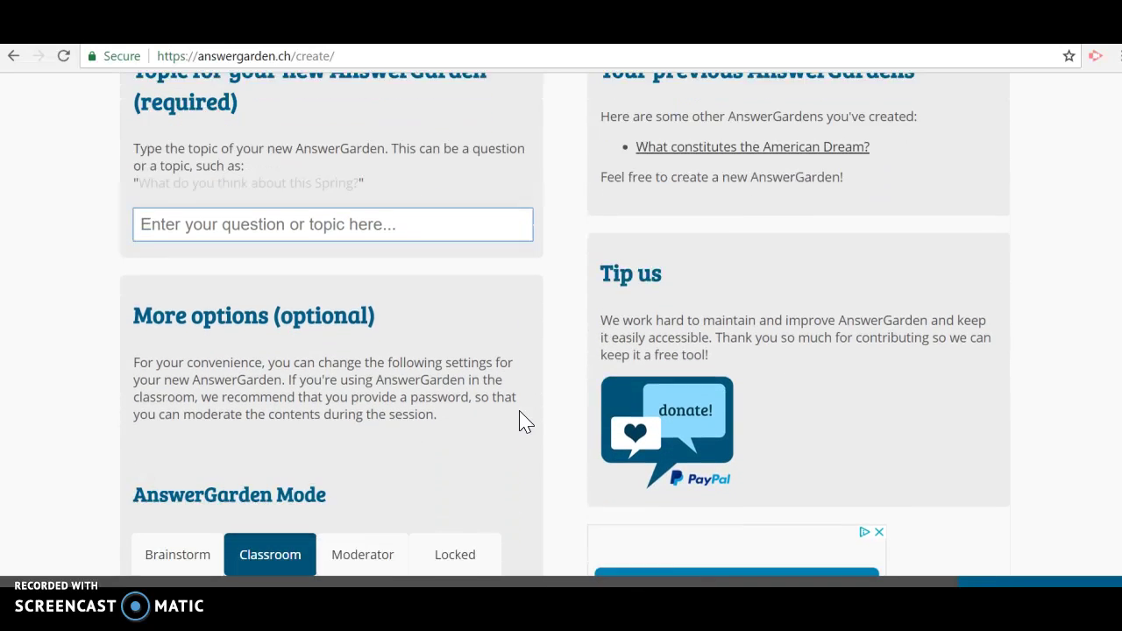
{"action": "scroll", "coordinate": [525, 421], "scroll_direction": "down", "scroll_amount": 3}
{"action": "scroll", "coordinate": [523, 421], "scroll_direction": "down", "scroll_amount": 1}
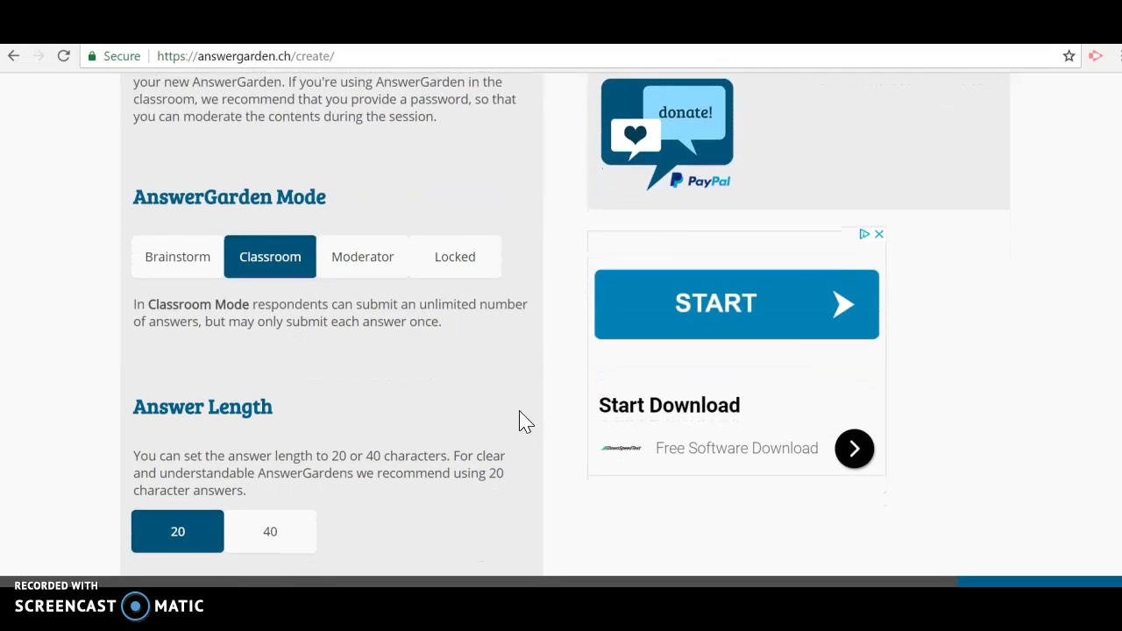
{"action": "left_click", "coordinate": [160, 274]}
{"action": "left_click", "coordinate": [261, 278]}
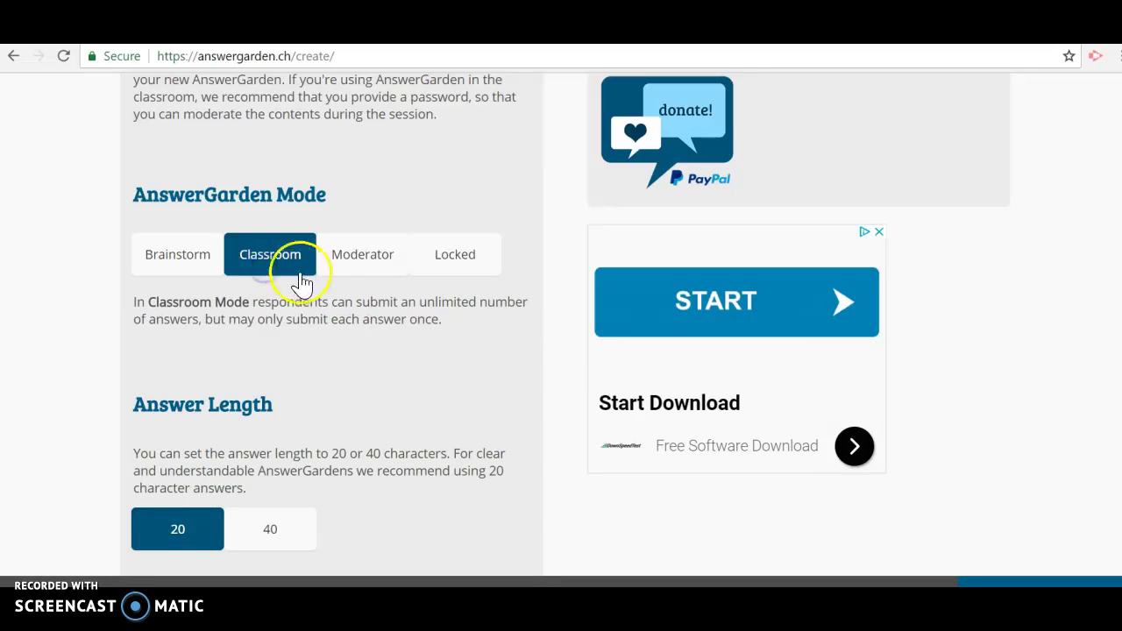
{"action": "left_click", "coordinate": [370, 274]}
{"action": "left_click", "coordinate": [447, 277]}
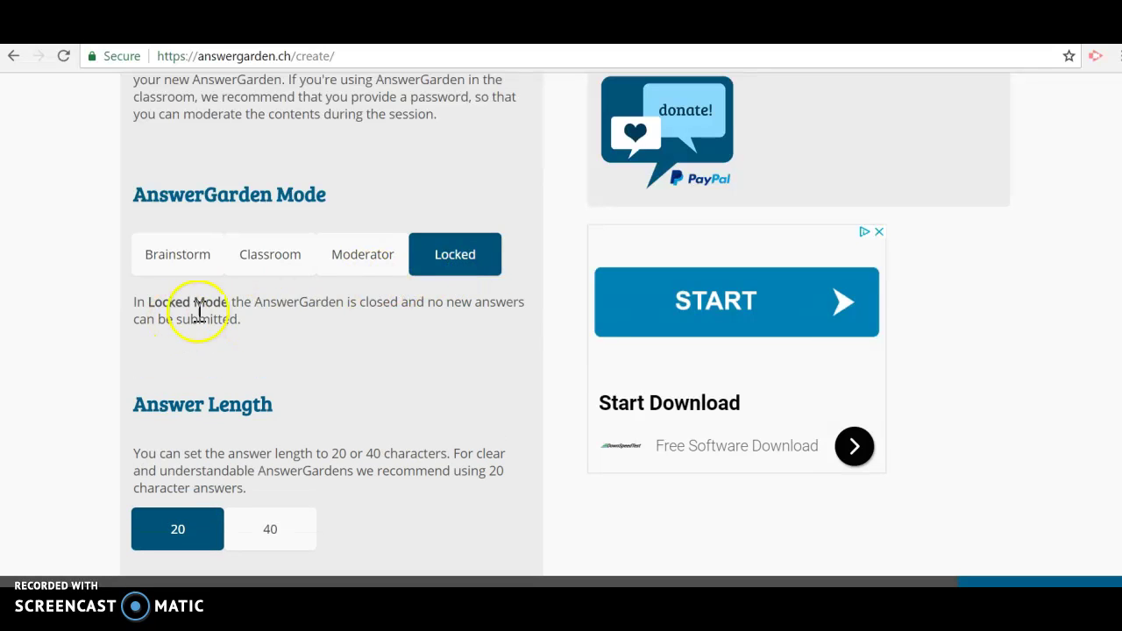
{"action": "left_click", "coordinate": [180, 273]}
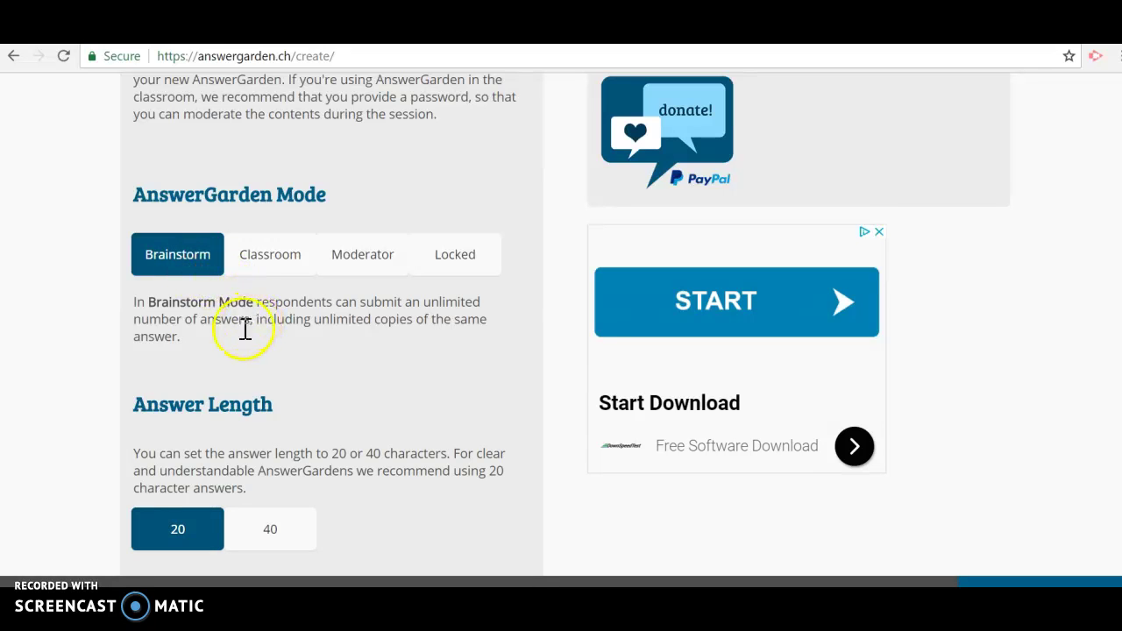
{"action": "left_click", "coordinate": [283, 273]}
{"action": "left_click", "coordinate": [353, 264]}
{"action": "left_click", "coordinate": [446, 260]}
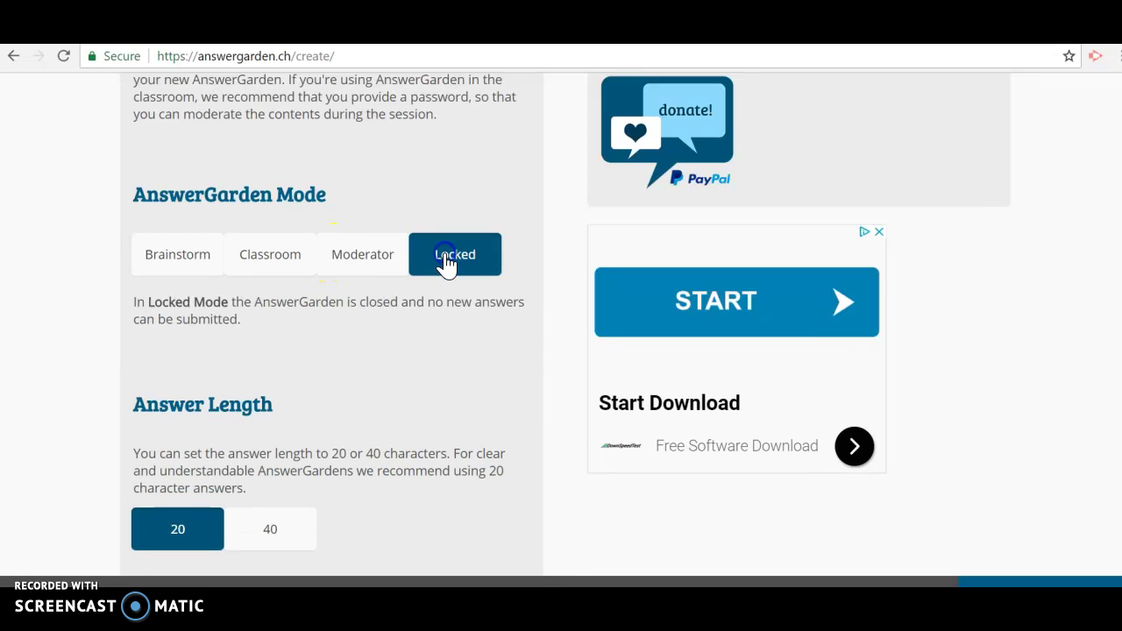
{"action": "left_click", "coordinate": [272, 265]}
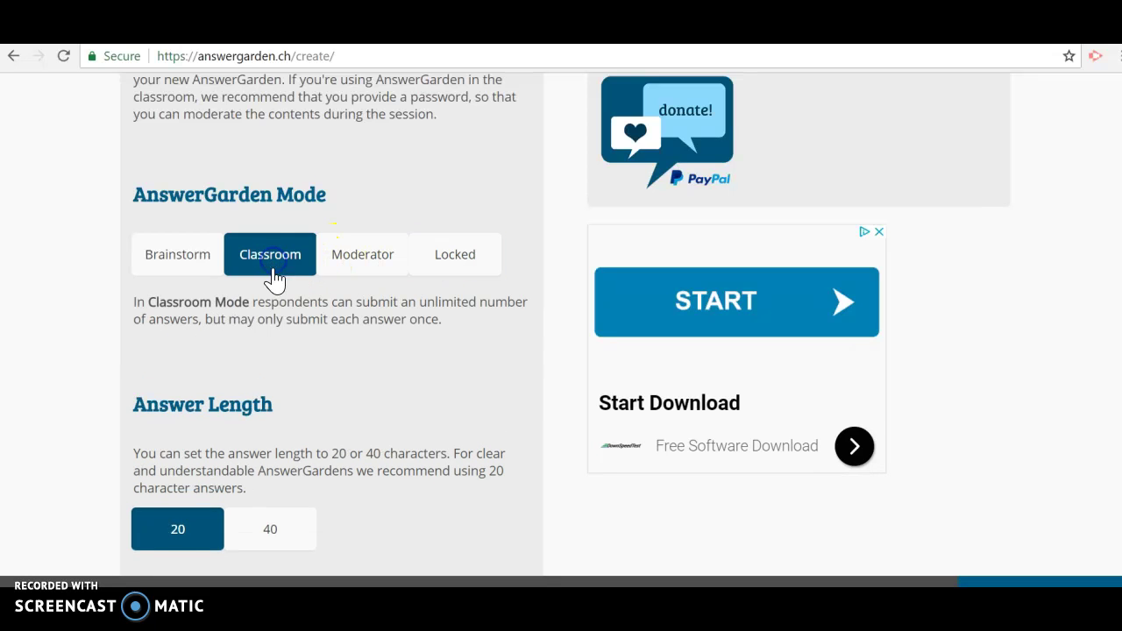
Try the 40-character answer length and return it to 20 characters
{"action": "scroll", "coordinate": [279, 374], "scroll_direction": "down", "scroll_amount": 2}
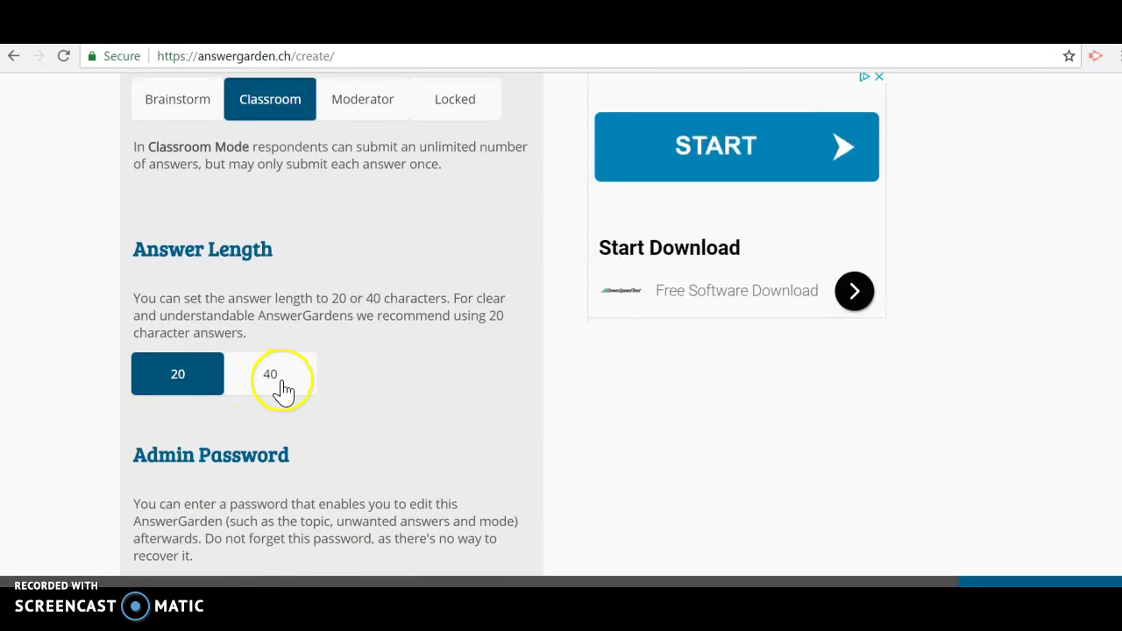
{"action": "left_click", "coordinate": [283, 389]}
{"action": "left_click", "coordinate": [180, 377]}
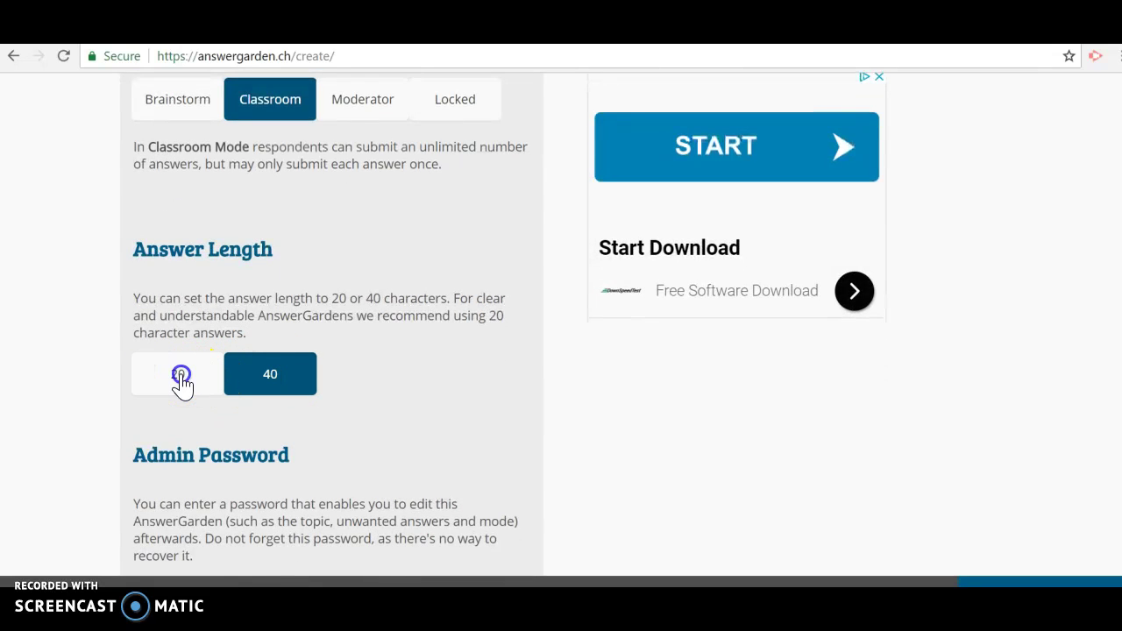
Review the admin password and reminder email sections, and try the spam filter on before returning it to off
{"action": "scroll", "coordinate": [296, 464], "scroll_direction": "down", "scroll_amount": 5}
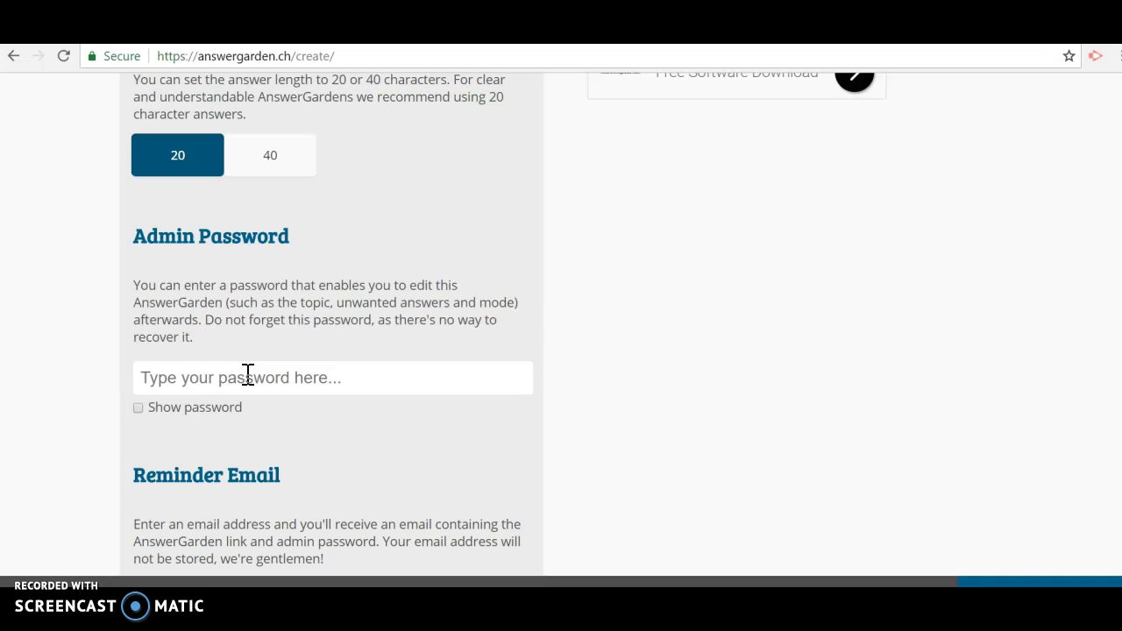
{"action": "scroll", "coordinate": [251, 446], "scroll_direction": "down", "scroll_amount": 3}
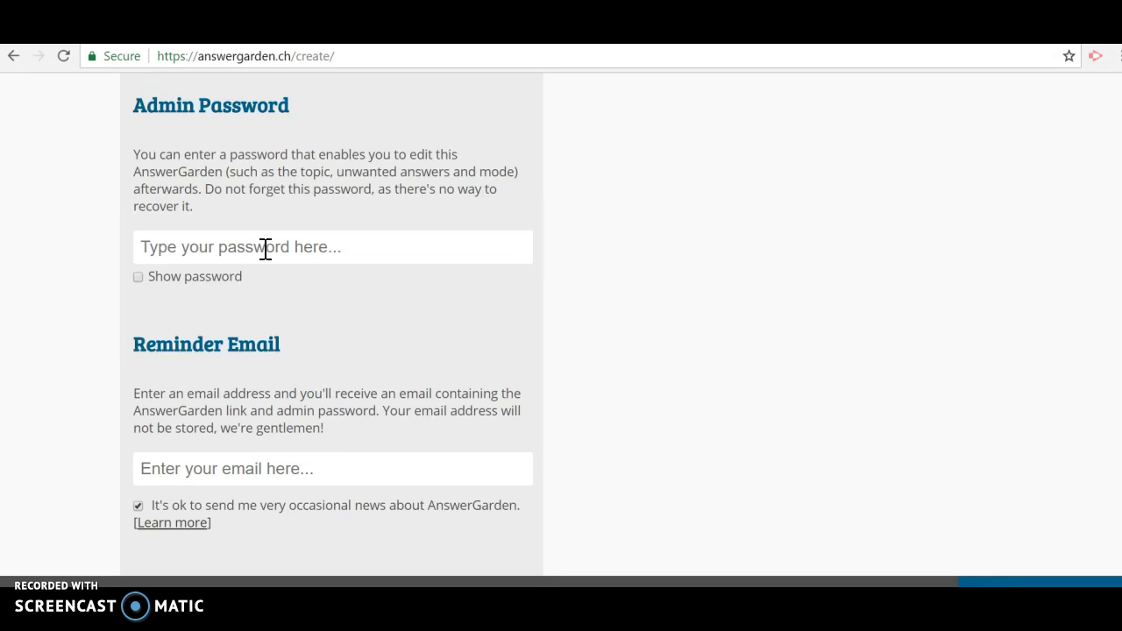
{"action": "scroll", "coordinate": [265, 248], "scroll_direction": "down", "scroll_amount": 4}
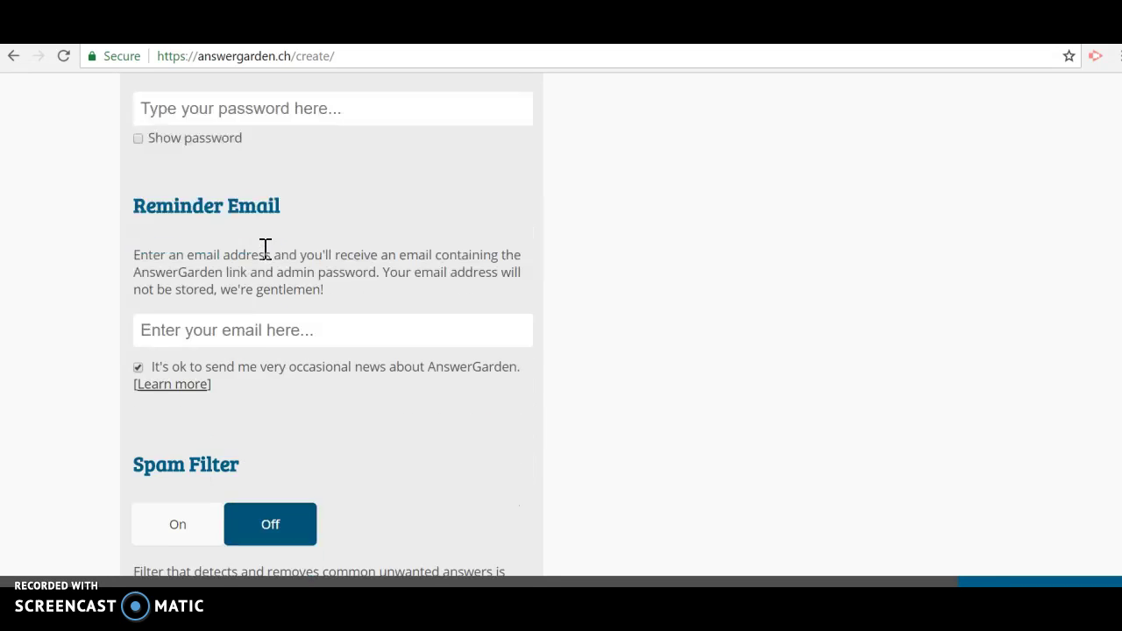
{"action": "left_click", "coordinate": [241, 348]}
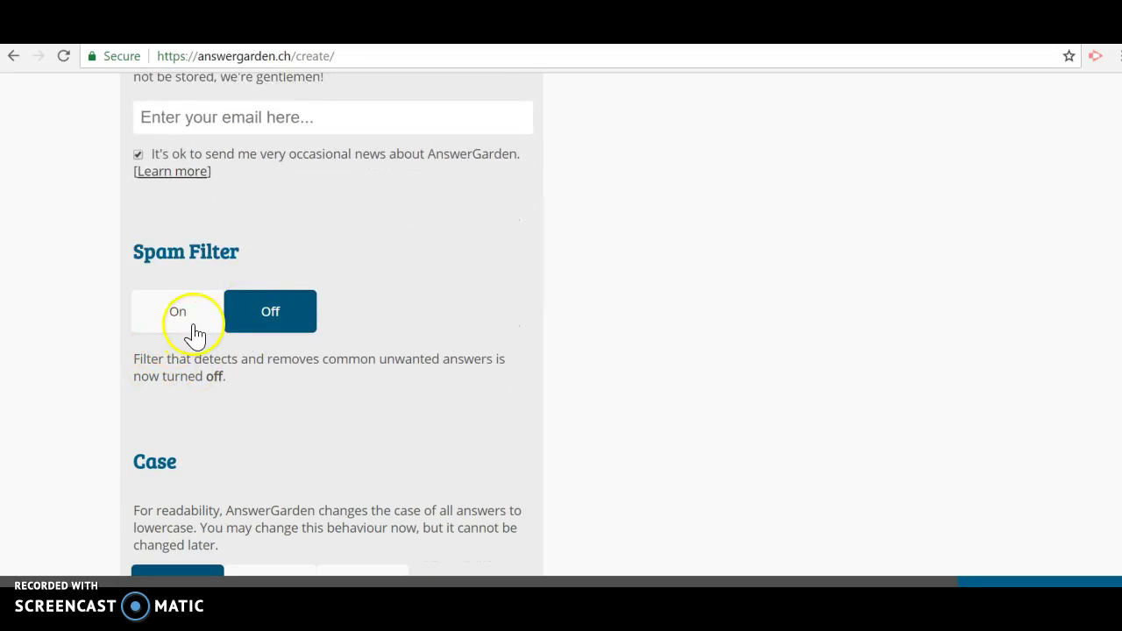
{"action": "left_click", "coordinate": [179, 316]}
{"action": "left_click", "coordinate": [261, 317]}
Try the 1 hour, 1 day and 1 week local discoverability options and set it to Hidden
{"action": "scroll", "coordinate": [270, 447], "scroll_direction": "down", "scroll_amount": 2}
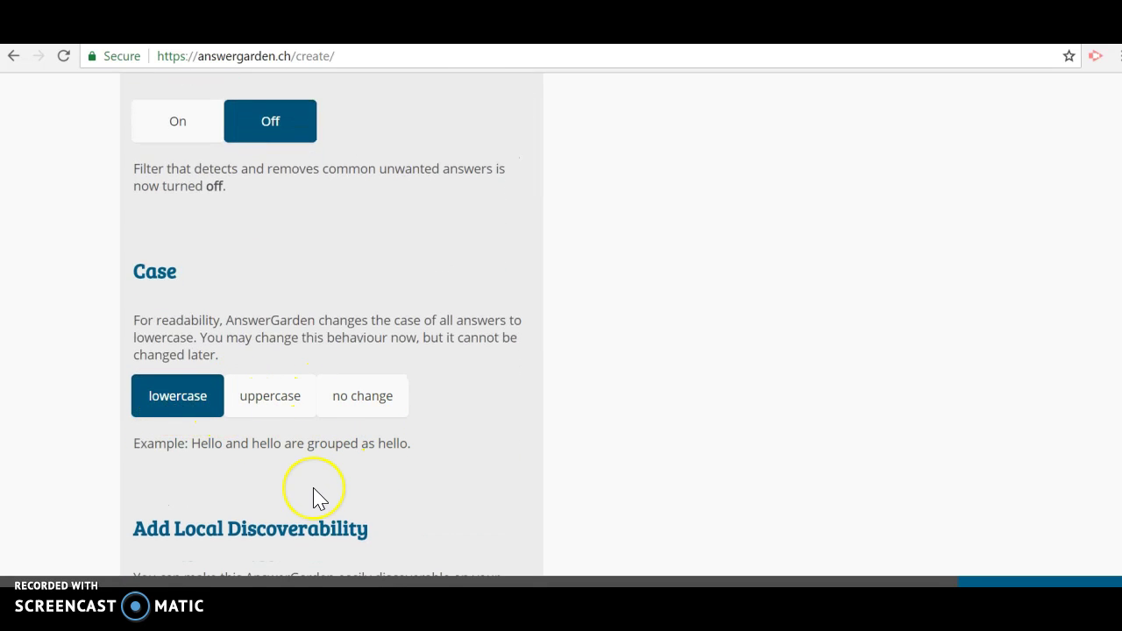
{"action": "scroll", "coordinate": [318, 500], "scroll_direction": "down", "scroll_amount": 2}
{"action": "scroll", "coordinate": [318, 498], "scroll_direction": "down", "scroll_amount": 2}
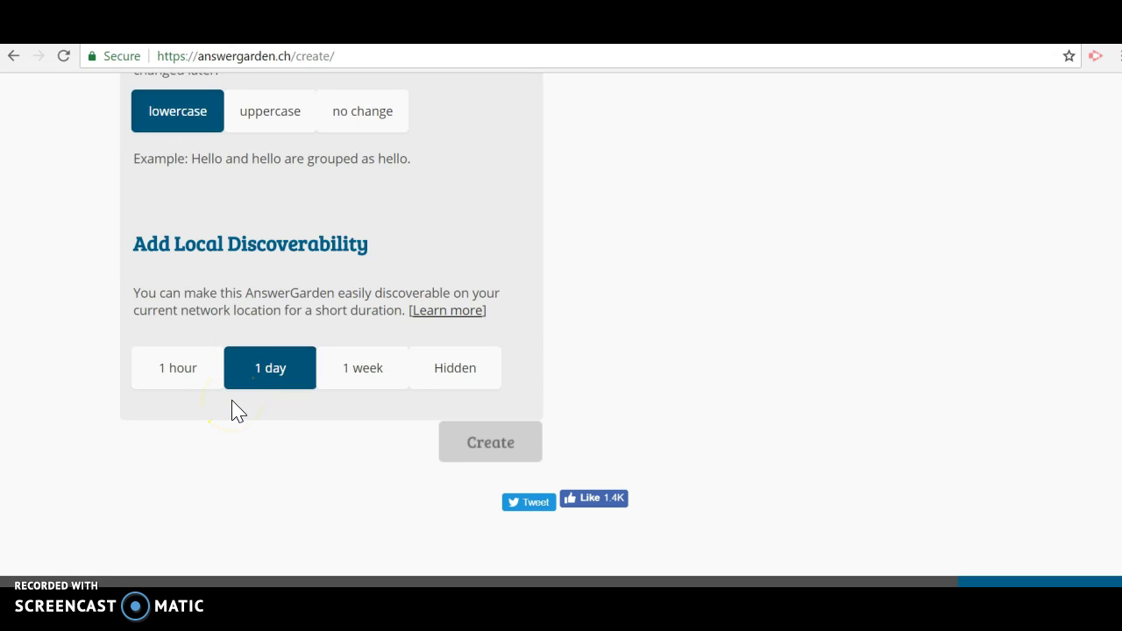
{"action": "left_click", "coordinate": [179, 372]}
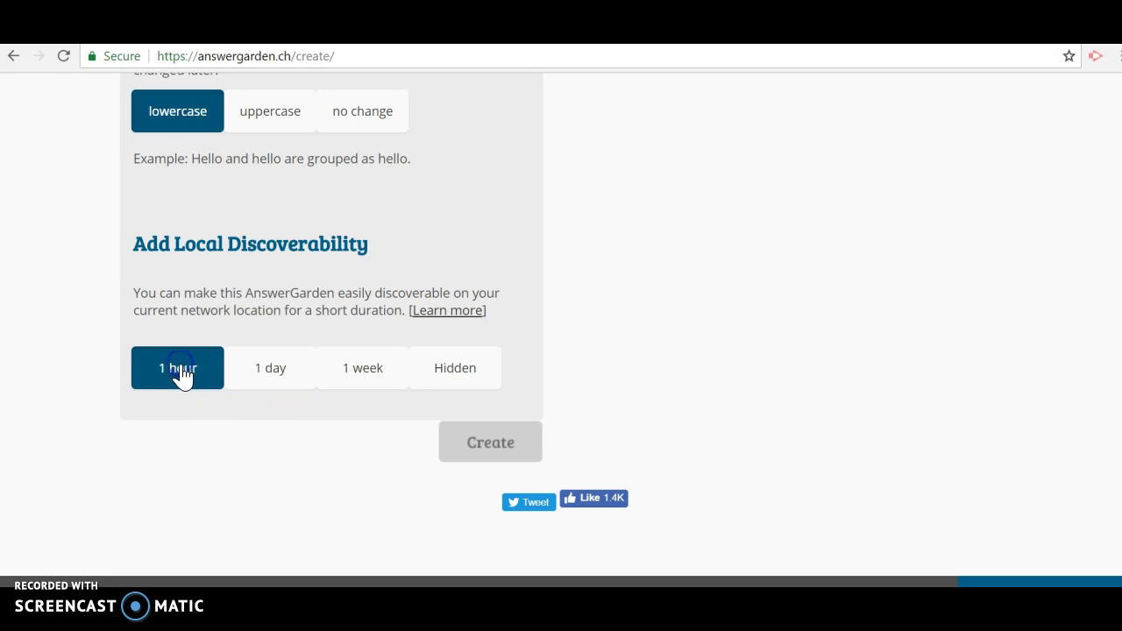
{"action": "left_click", "coordinate": [282, 380]}
{"action": "left_click", "coordinate": [367, 392]}
{"action": "left_click", "coordinate": [456, 382]}
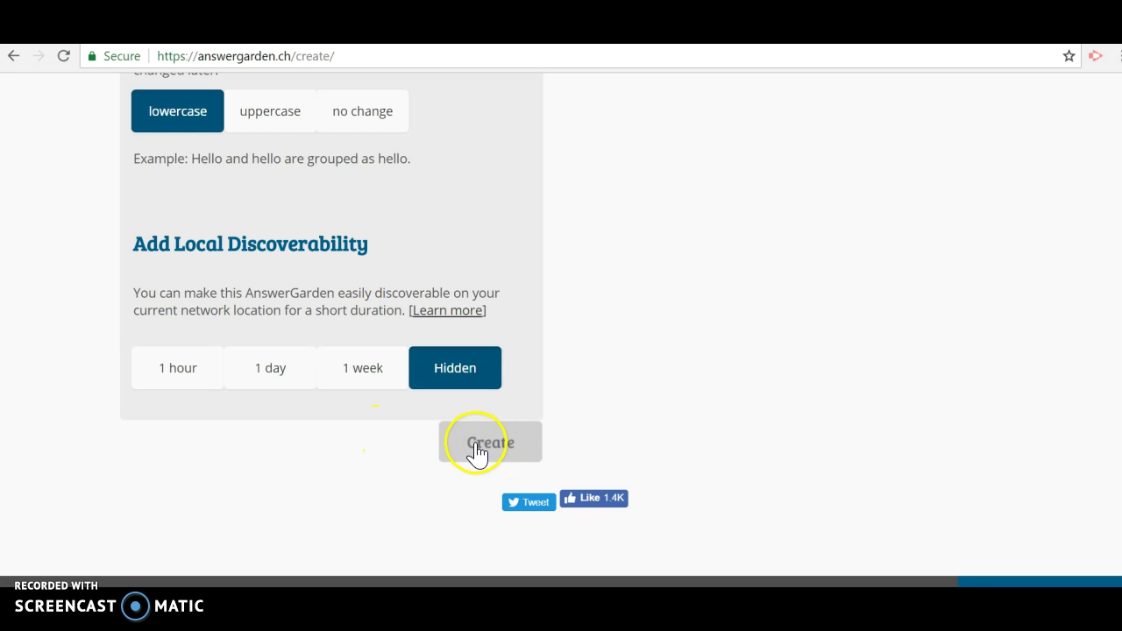
Open the previously created AnswerGarden "What constitutes the American Dream?" and submit the answer "material objects"
{"action": "scroll", "coordinate": [421, 501], "scroll_direction": "up", "scroll_amount": 1}
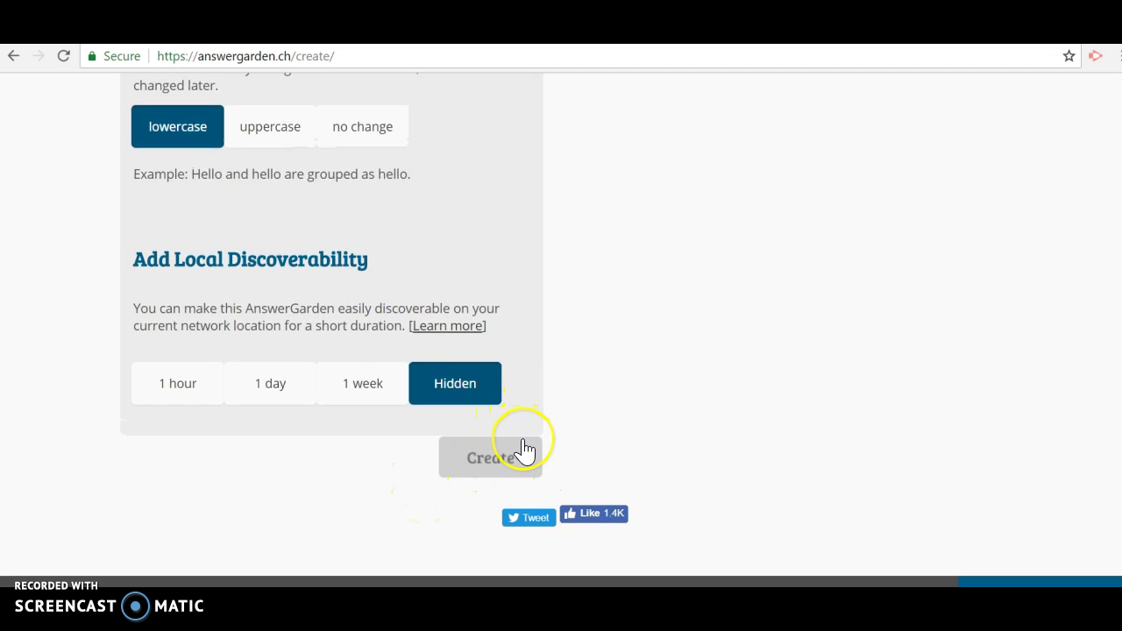
{"action": "scroll", "coordinate": [524, 451], "scroll_direction": "up", "scroll_amount": 15}
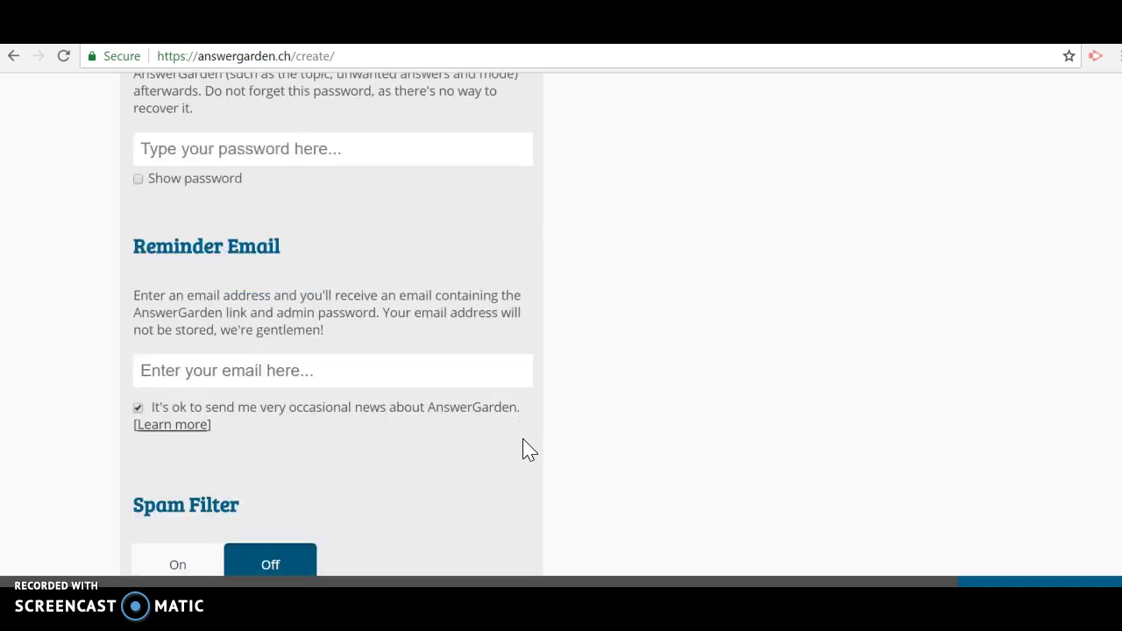
{"action": "scroll", "coordinate": [524, 447], "scroll_direction": "up", "scroll_amount": 5}
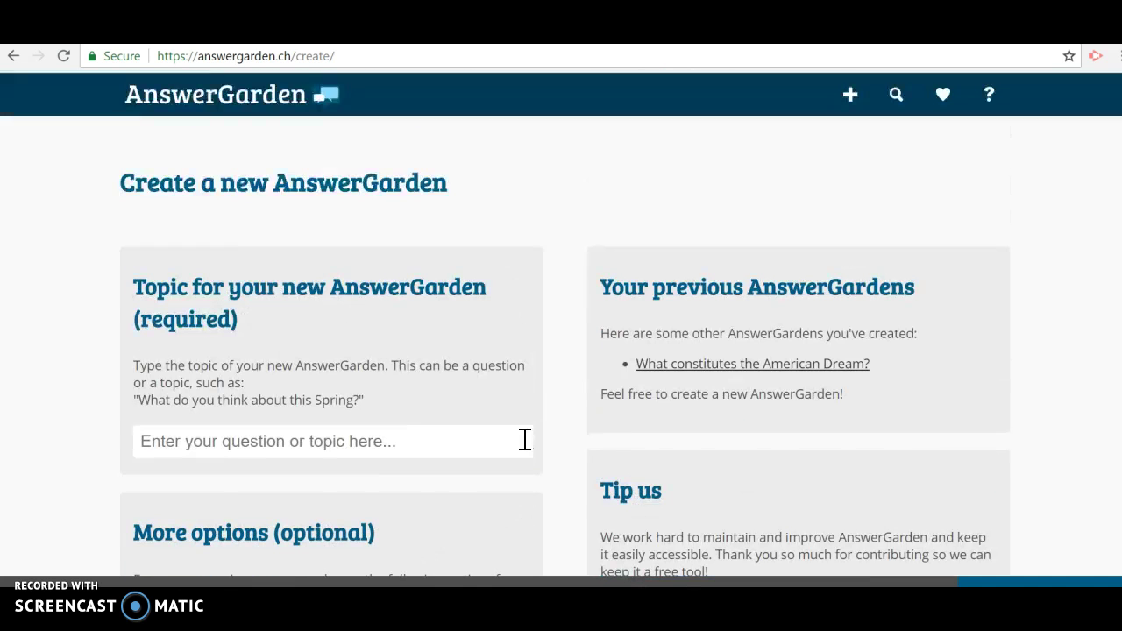
{"action": "left_click", "coordinate": [731, 366]}
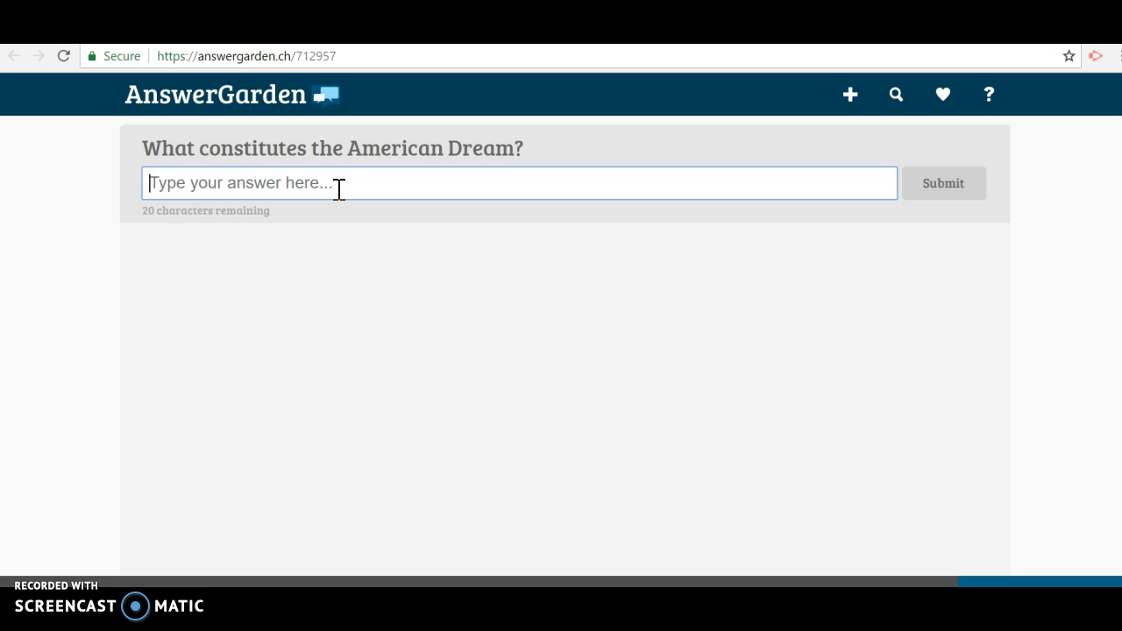
{"action": "type", "text": "mate"}
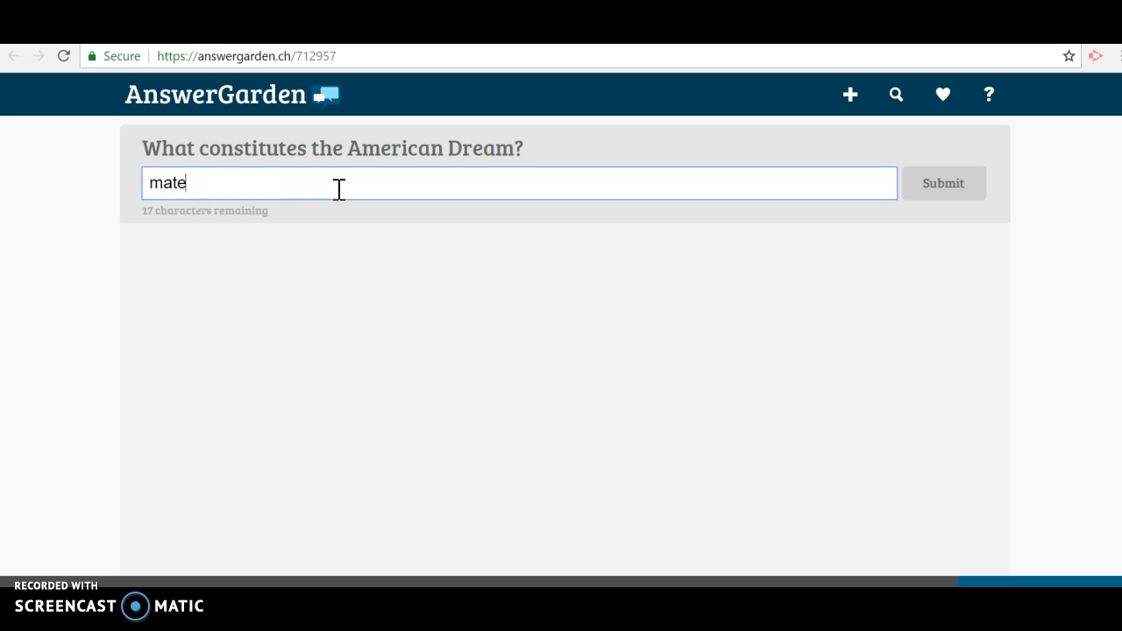
{"action": "type", "text": "rial objects"}
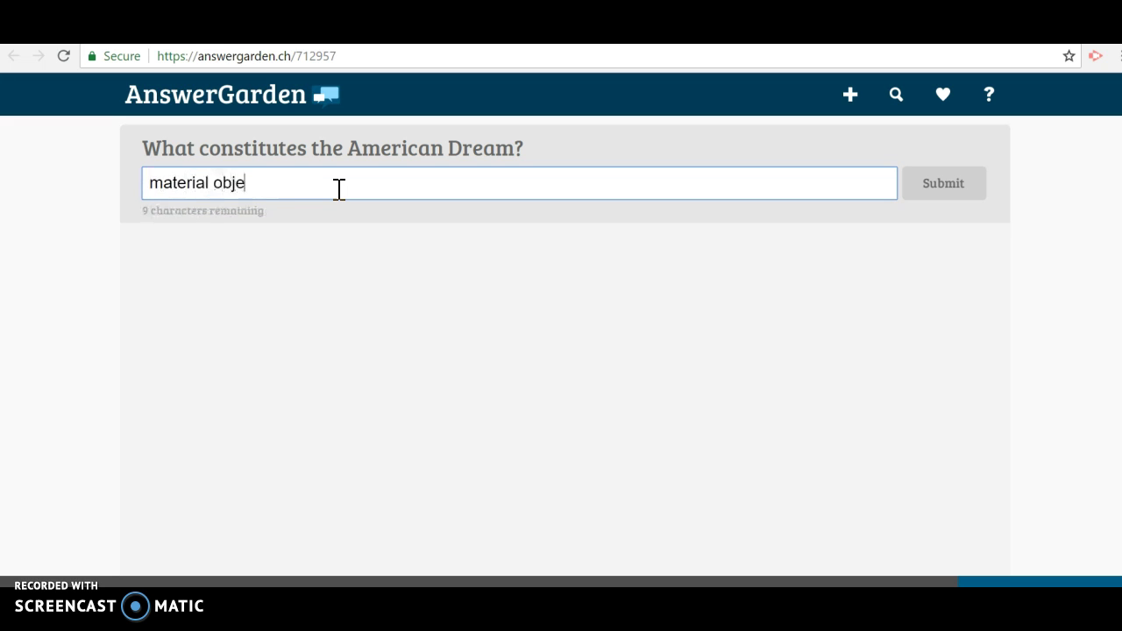
{"action": "left_click", "coordinate": [932, 187]}
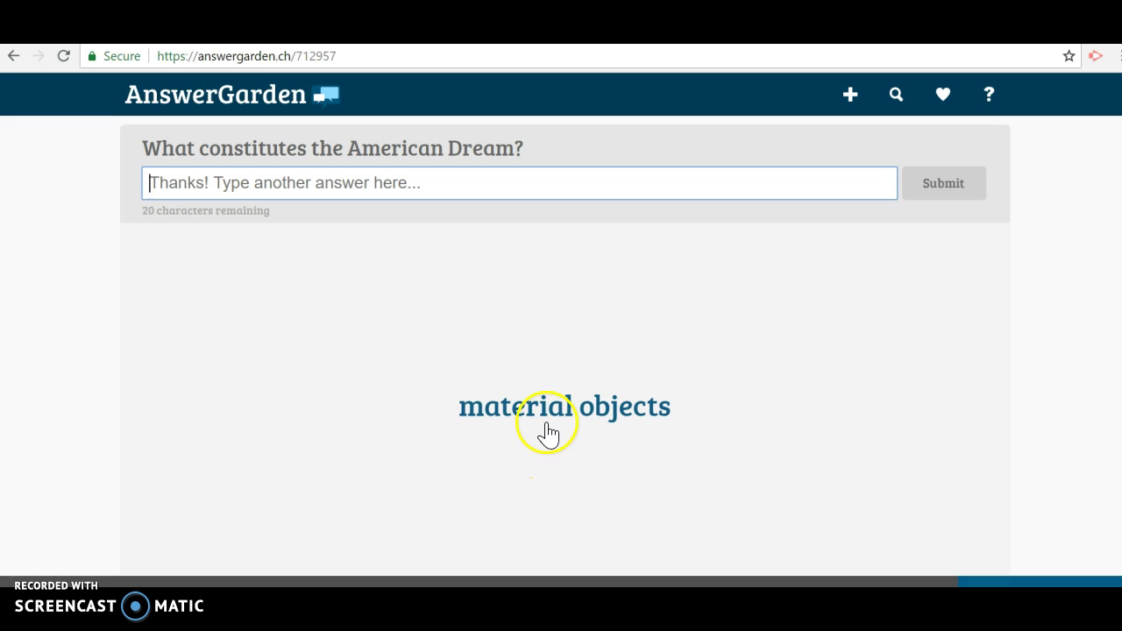
{"action": "mouse_move", "coordinate": [547, 416]}
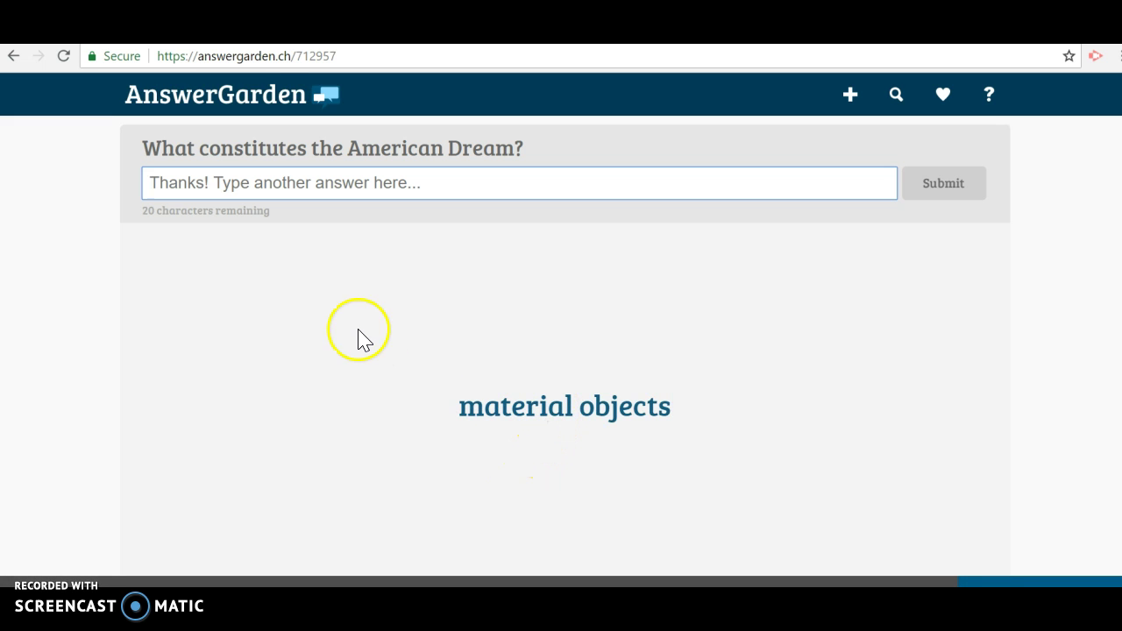
Open the AnswerGarden demo from the site's home page and examine its word cloud of answers
{"action": "left_click", "coordinate": [257, 104]}
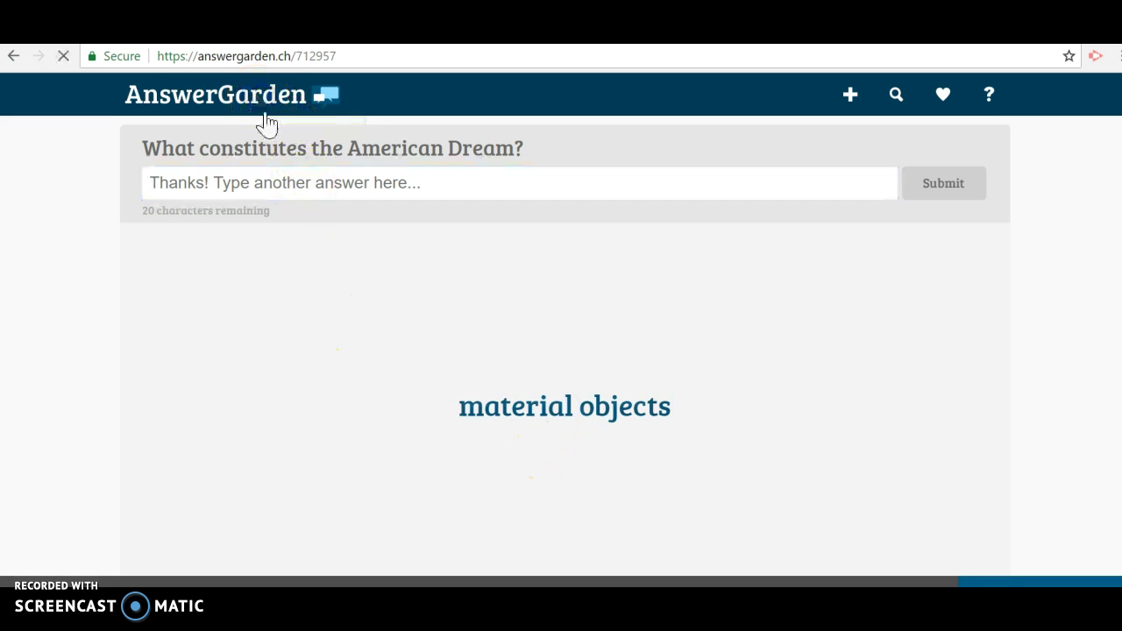
{"action": "scroll", "coordinate": [366, 388], "scroll_direction": "down", "scroll_amount": 2}
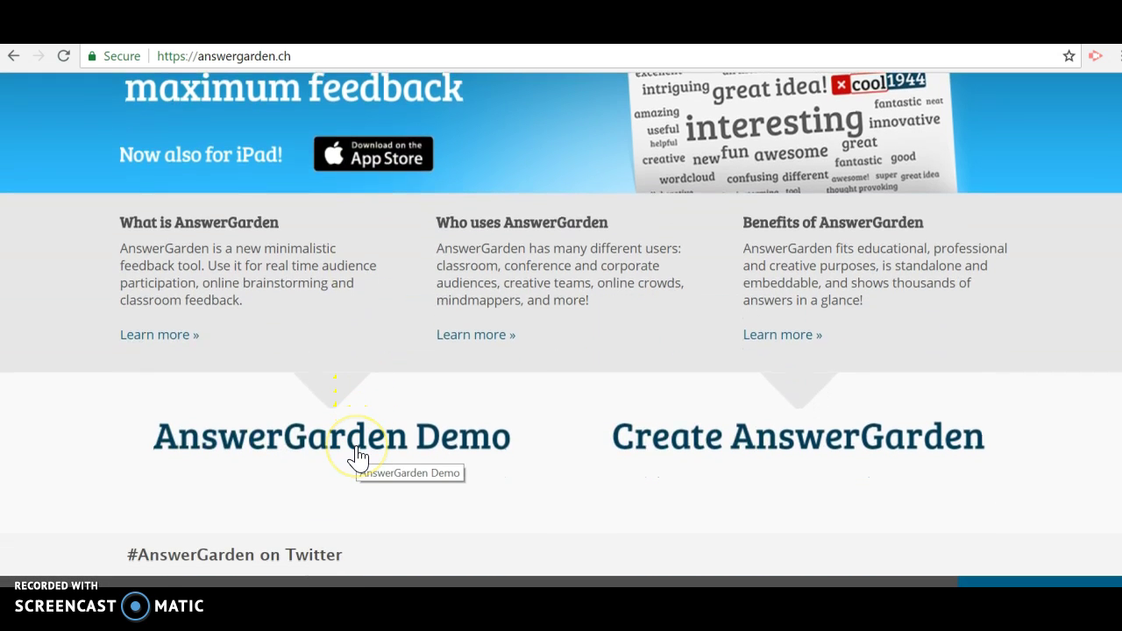
{"action": "left_click", "coordinate": [357, 454]}
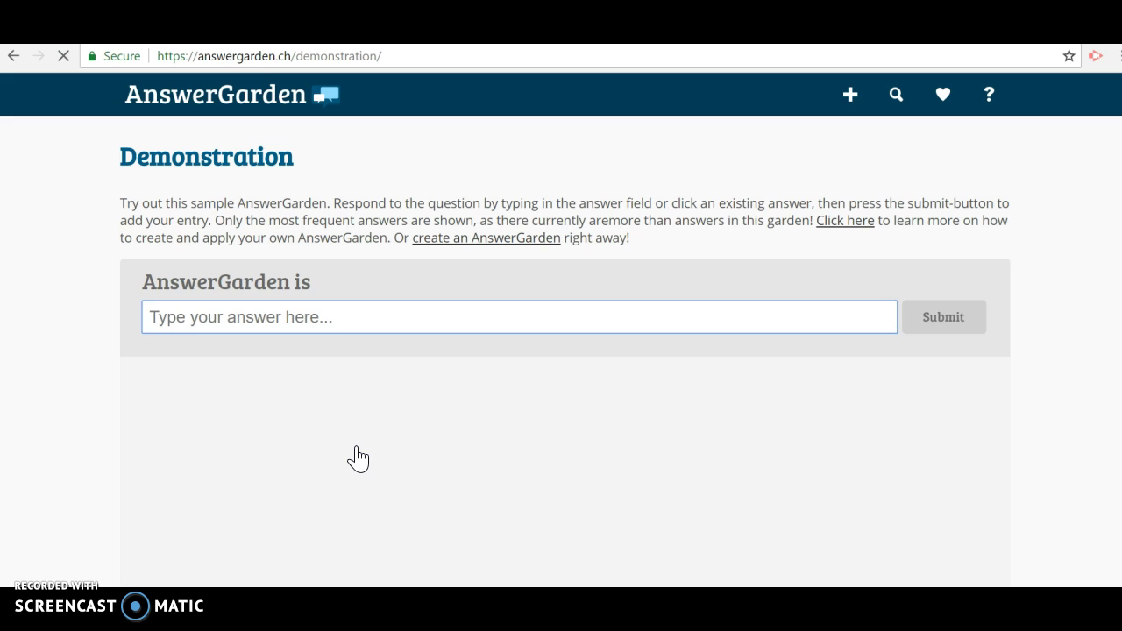
{"action": "scroll", "coordinate": [463, 483], "scroll_direction": "down", "scroll_amount": 1}
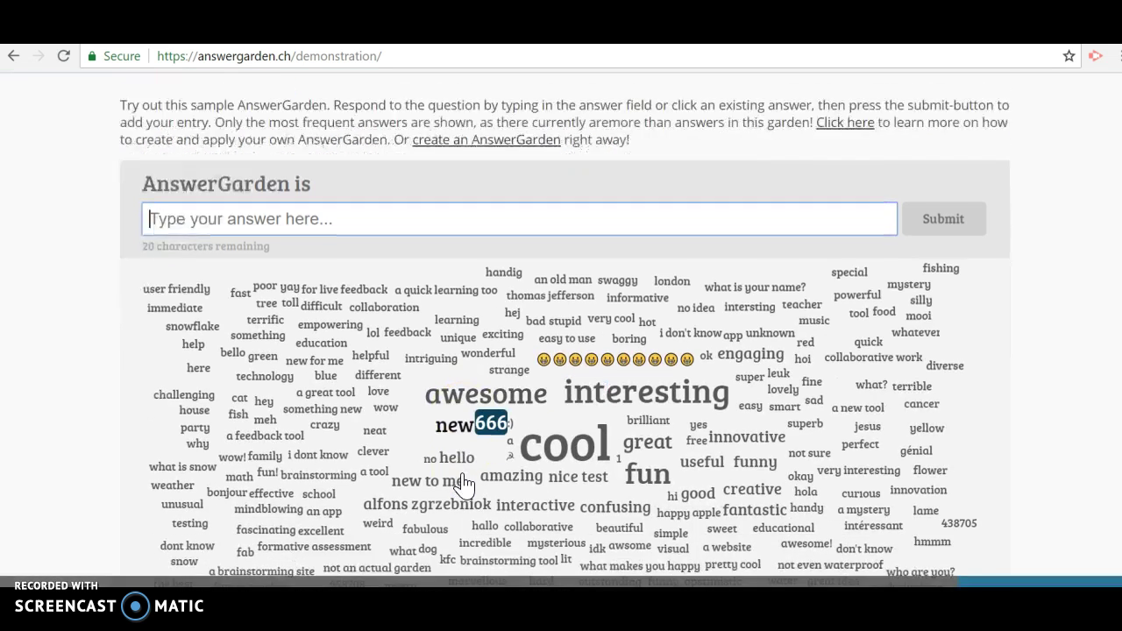
{"action": "scroll", "coordinate": [463, 483], "scroll_direction": "down", "scroll_amount": 1}
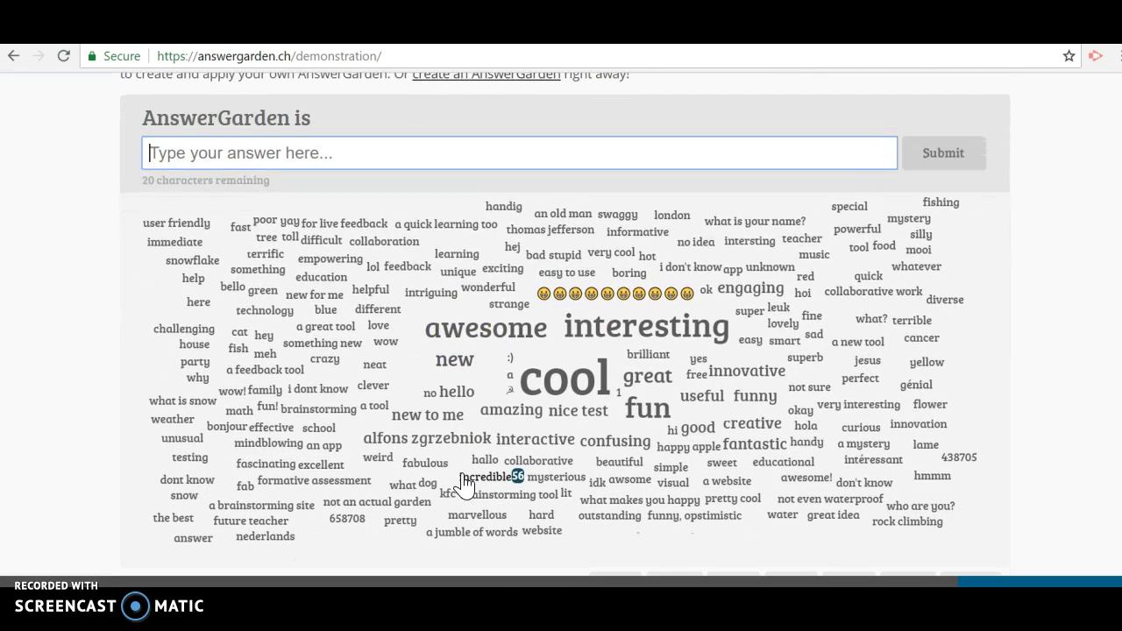